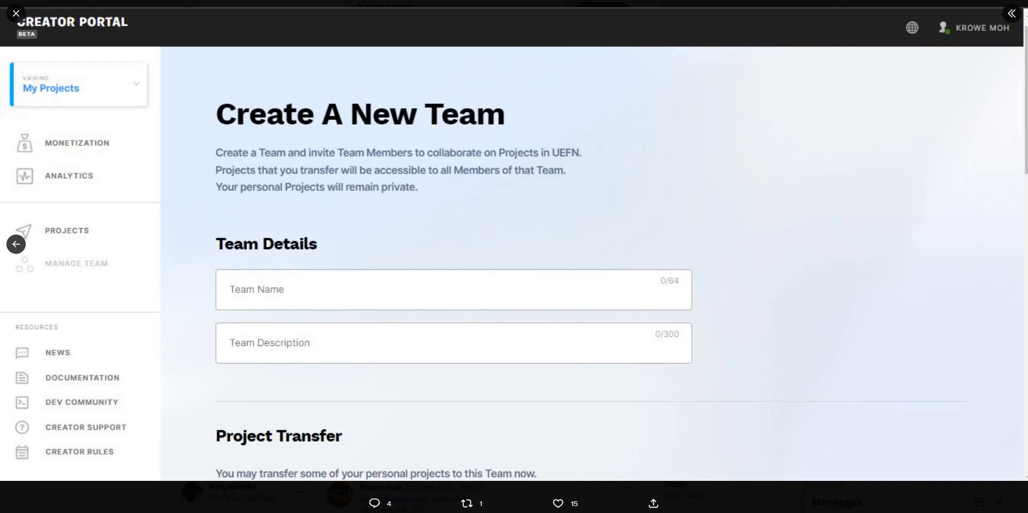
Advance the tweet's image viewer to the next attached image
{"action": "key", "text": "Right"}
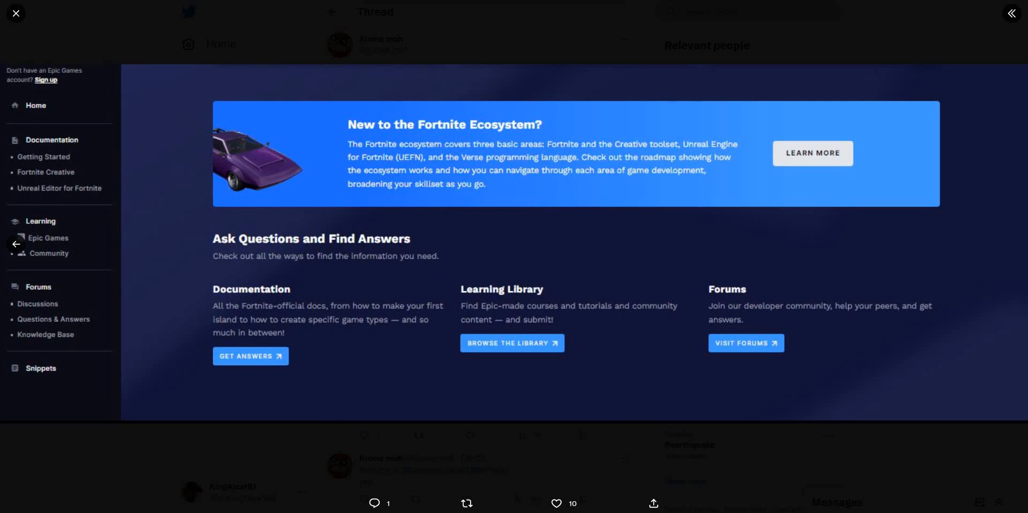
Step back to the previous tweet image before returning to the store's Discover page
{"action": "key", "text": "Left"}
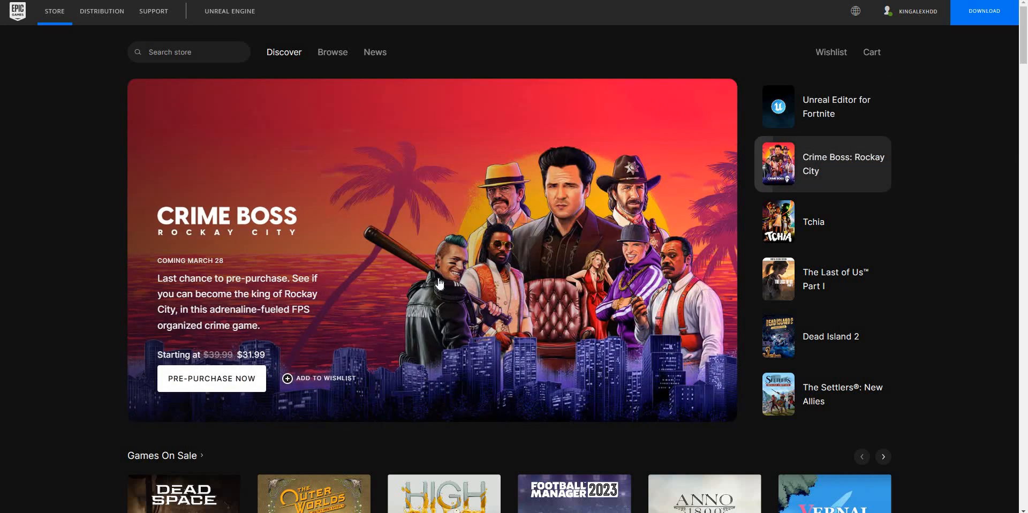
Bring Unreal Editor for Fortnite into the Discover banner and go to its product page
{"action": "left_click", "coordinate": [827, 107]}
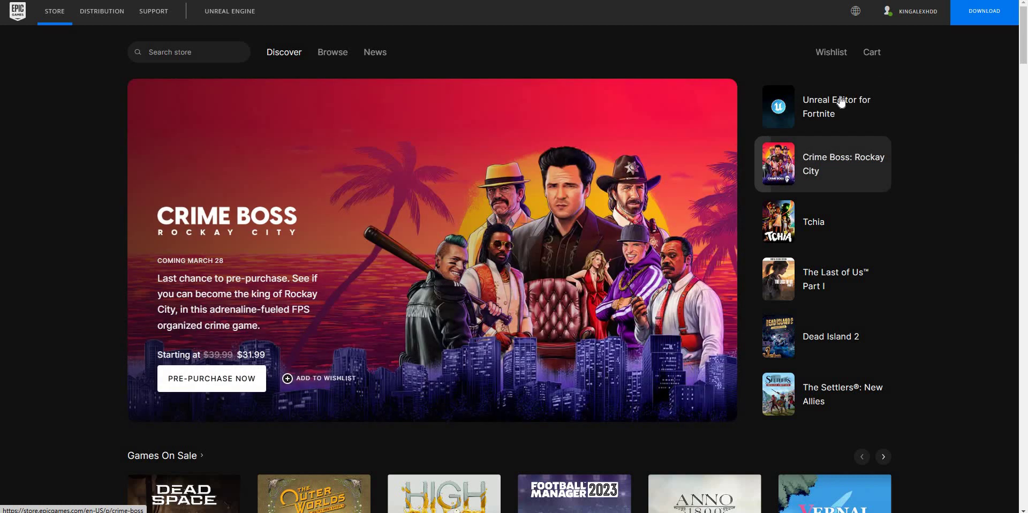
{"action": "left_click", "coordinate": [841, 103]}
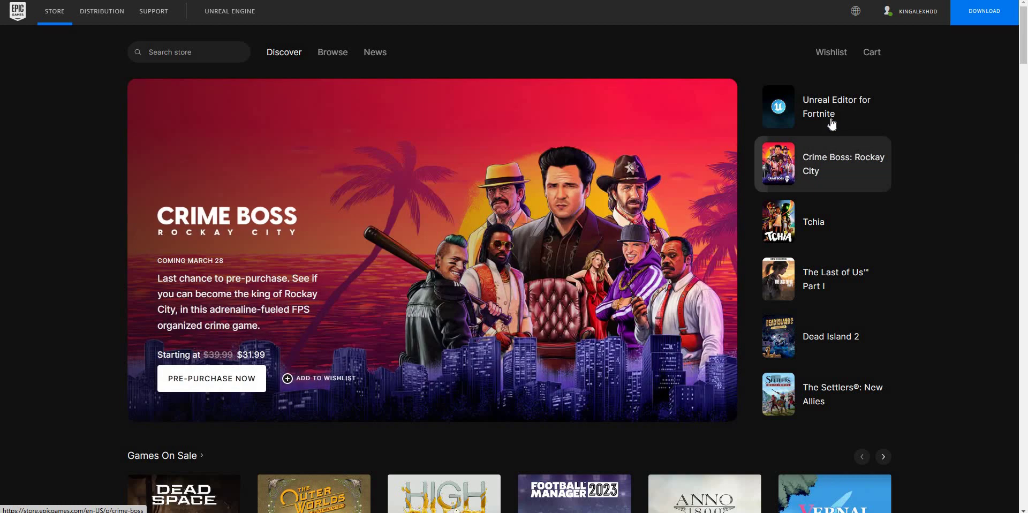
{"action": "left_click", "coordinate": [832, 123]}
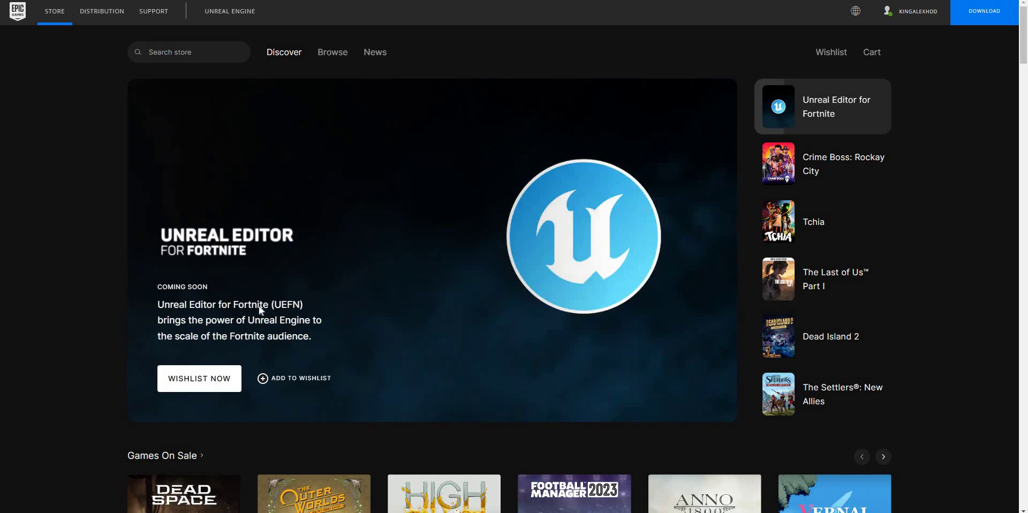
{"action": "left_click", "coordinate": [273, 309]}
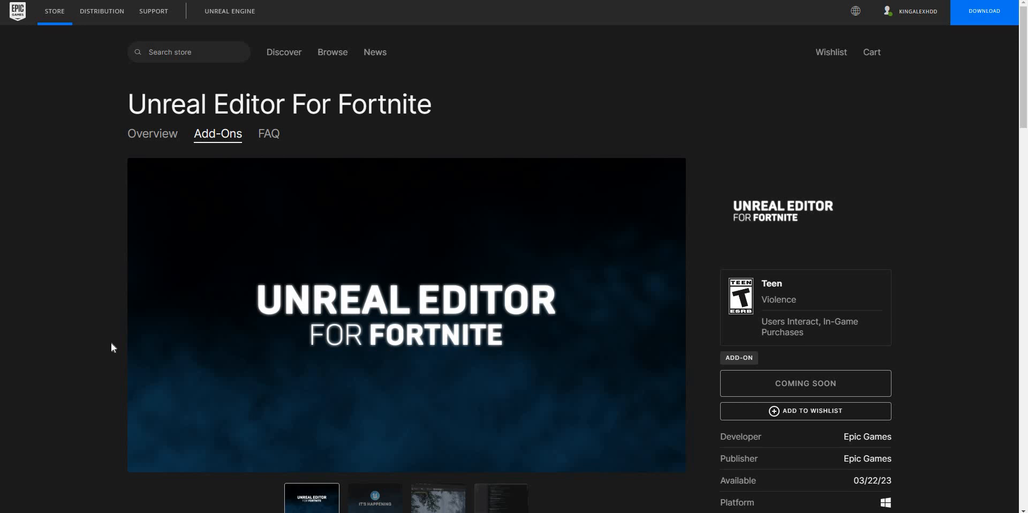
{"action": "scroll", "coordinate": [106, 348], "scroll_direction": "down", "scroll_amount": 3}
{"action": "scroll", "coordinate": [116, 344], "scroll_direction": "up", "scroll_amount": 2}
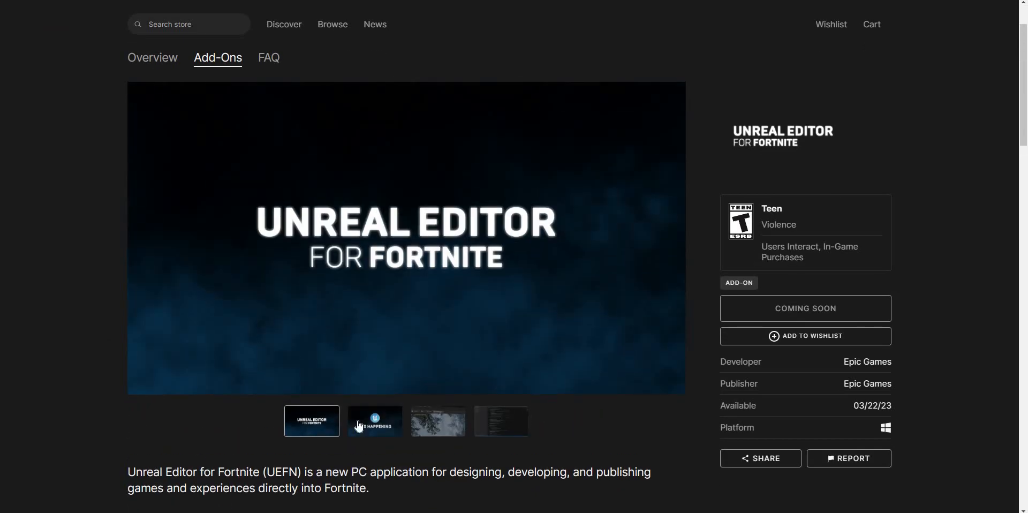
{"action": "left_click", "coordinate": [374, 420]}
{"action": "left_click", "coordinate": [437, 421]}
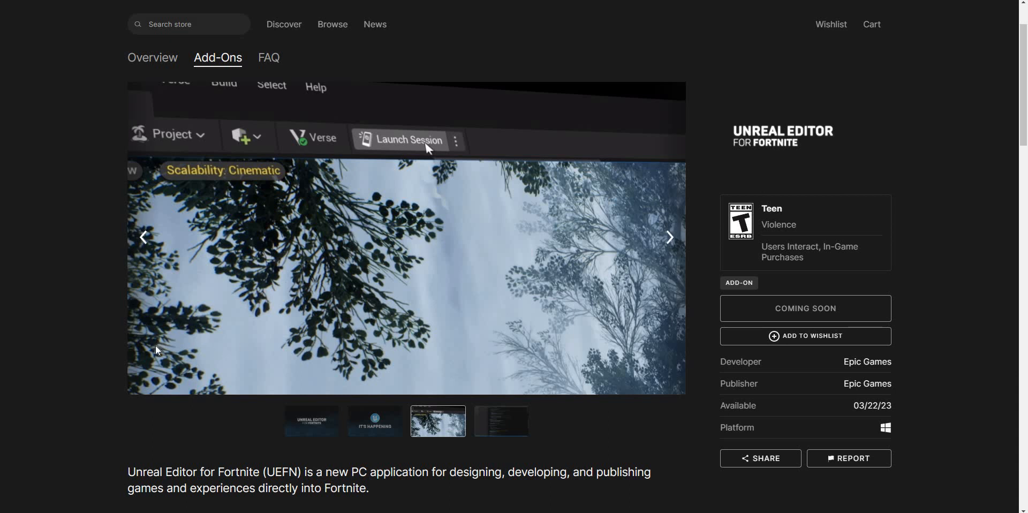
{"action": "scroll", "coordinate": [152, 354], "scroll_direction": "down", "scroll_amount": 1}
{"action": "scroll", "coordinate": [152, 350], "scroll_direction": "down", "scroll_amount": 3}
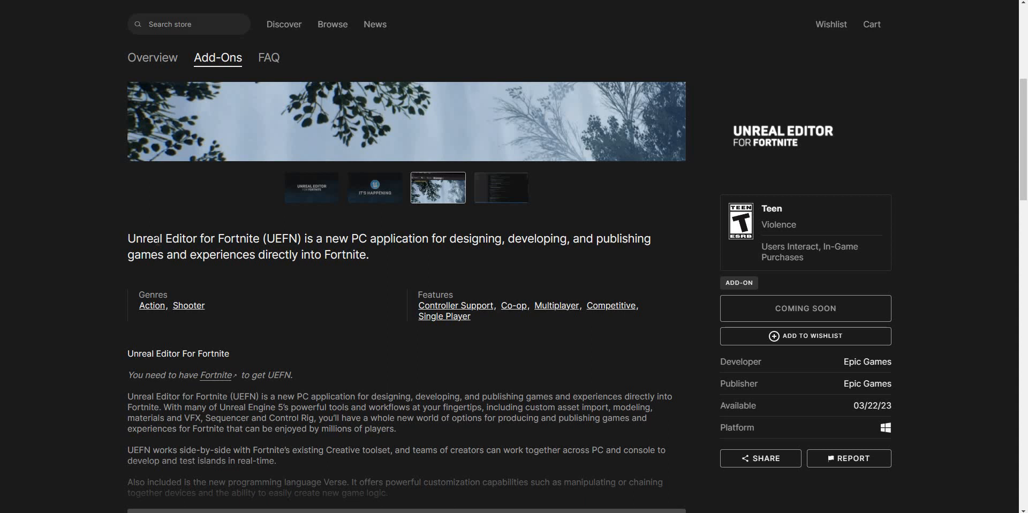
{"action": "scroll", "coordinate": [93, 278], "scroll_direction": "down", "scroll_amount": 1}
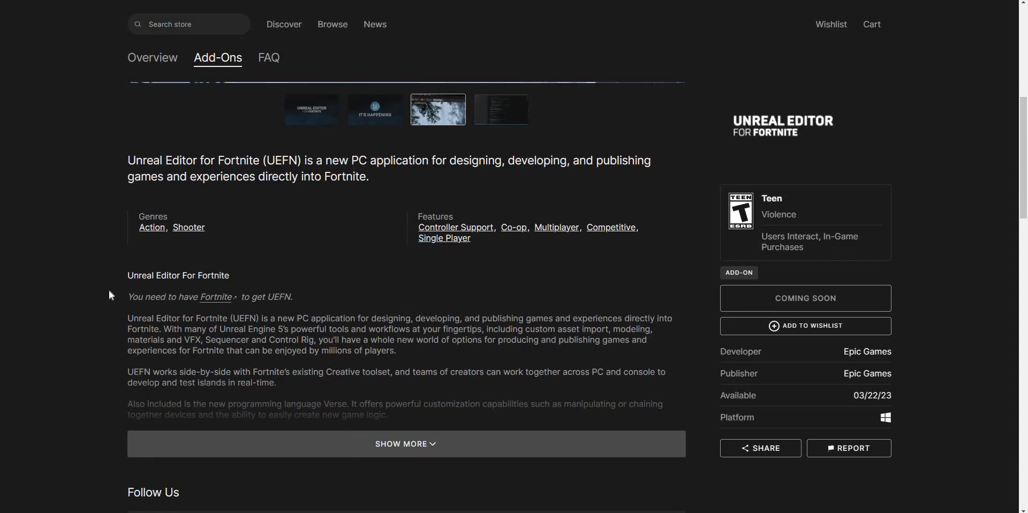
{"action": "scroll", "coordinate": [58, 382], "scroll_direction": "down", "scroll_amount": 1}
{"action": "scroll", "coordinate": [12, 346], "scroll_direction": "down", "scroll_amount": 2}
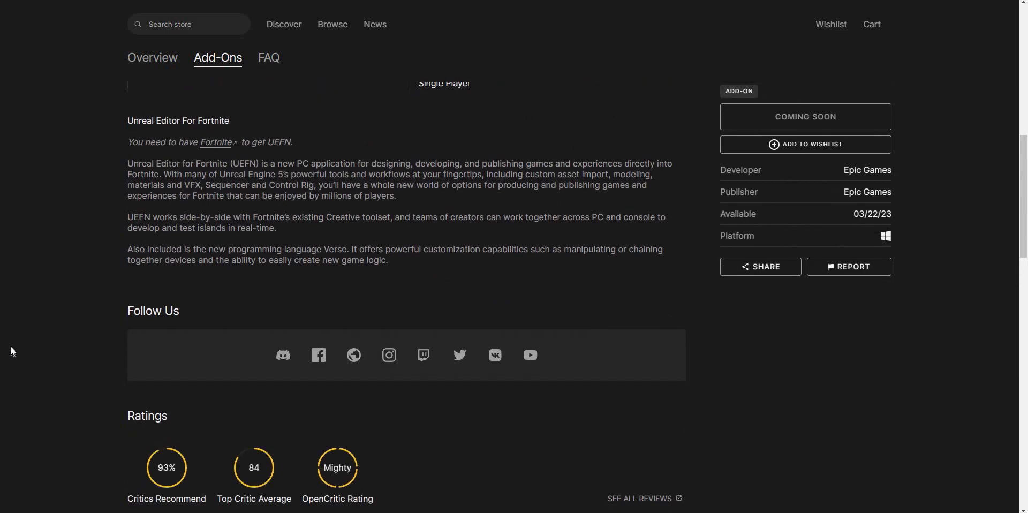
{"action": "scroll", "coordinate": [10, 346], "scroll_direction": "up", "scroll_amount": 2}
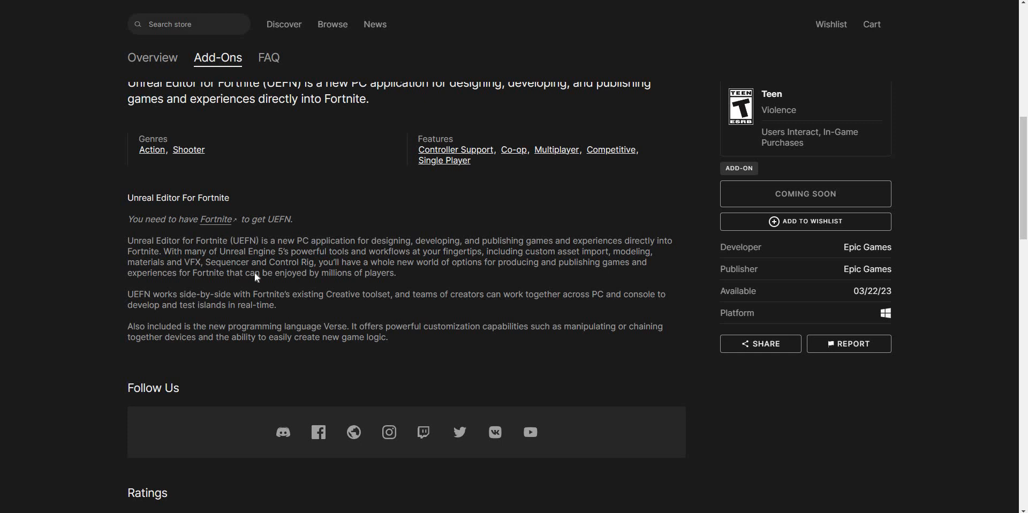
{"action": "scroll", "coordinate": [253, 283], "scroll_direction": "up", "scroll_amount": 4}
{"action": "scroll", "coordinate": [255, 276], "scroll_direction": "up", "scroll_amount": 2}
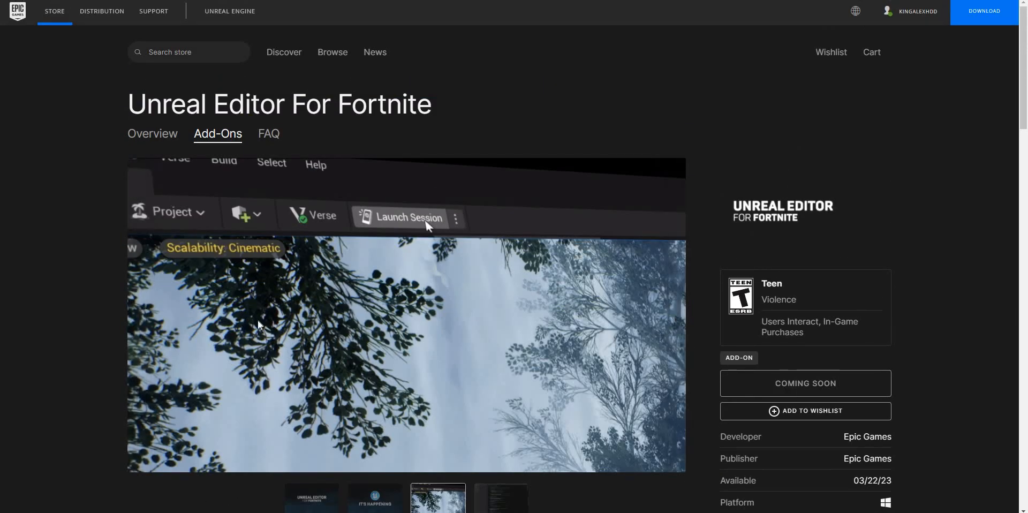
{"action": "scroll", "coordinate": [353, 217], "scroll_direction": "down", "scroll_amount": 1}
{"action": "scroll", "coordinate": [353, 216], "scroll_direction": "down", "scroll_amount": 3}
{"action": "scroll", "coordinate": [699, 346], "scroll_direction": "up", "scroll_amount": 4}
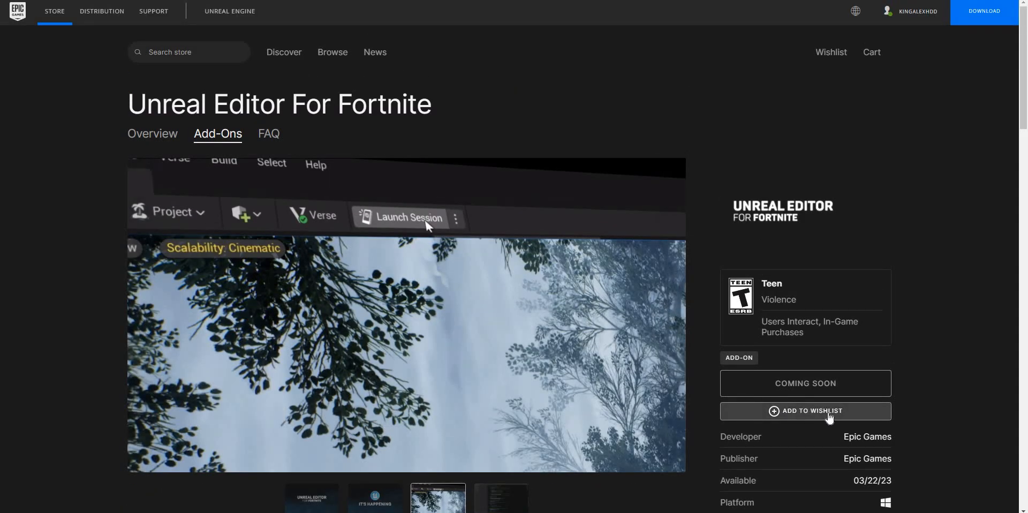
{"action": "scroll", "coordinate": [872, 306], "scroll_direction": "down", "scroll_amount": 1}
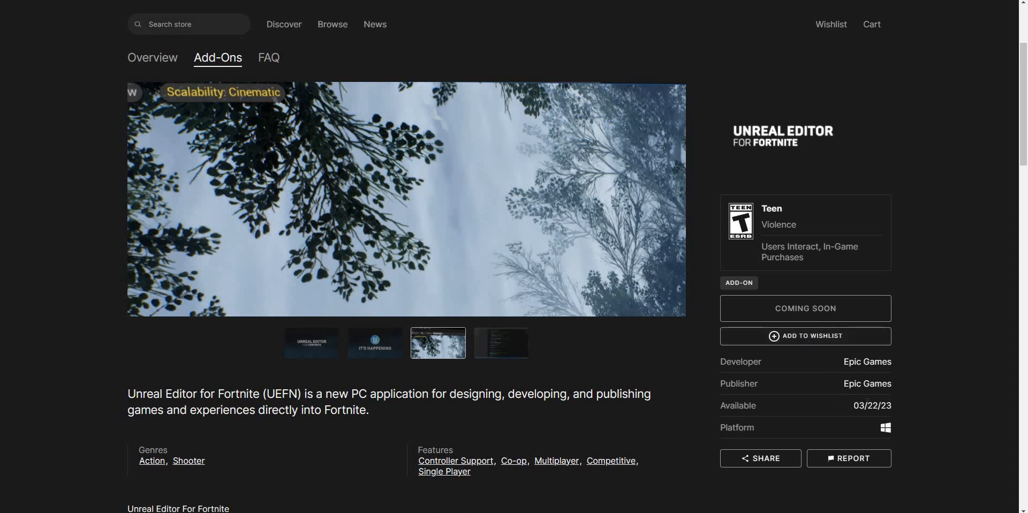
Browse the product gallery up to the fourth image showing code
{"action": "left_click_drag", "start_coordinate": [827, 351], "coordinate": [712, 406]}
{"action": "left_click", "coordinate": [573, 399]}
{"action": "scroll", "coordinate": [496, 473], "scroll_direction": "up", "scroll_amount": 2}
{"action": "scroll", "coordinate": [504, 333], "scroll_direction": "down", "scroll_amount": 3}
{"action": "left_click", "coordinate": [501, 343]}
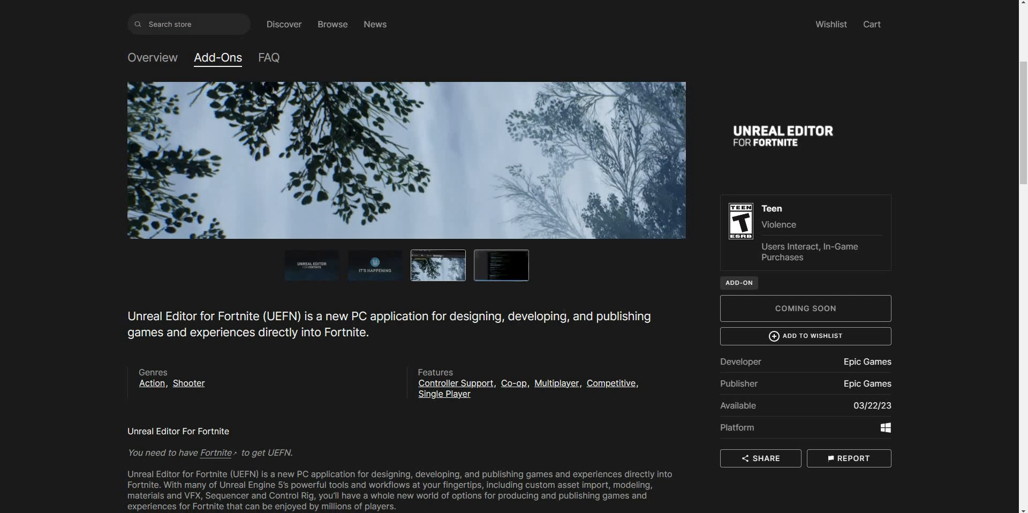
{"action": "scroll", "coordinate": [501, 316], "scroll_direction": "up", "scroll_amount": 3}
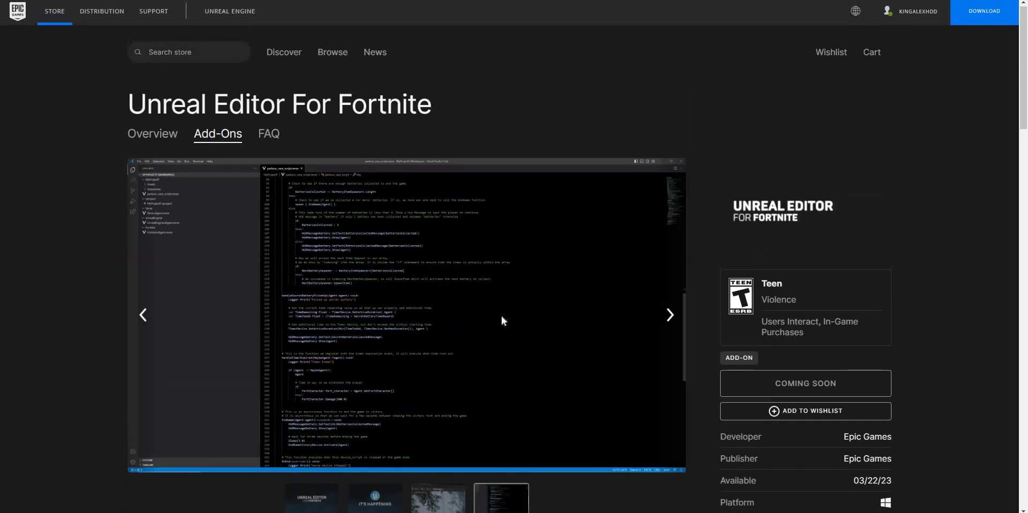
Add Unreal Editor For Fortnite to the wishlist and dismiss the saved notification
{"action": "left_click", "coordinate": [804, 412]}
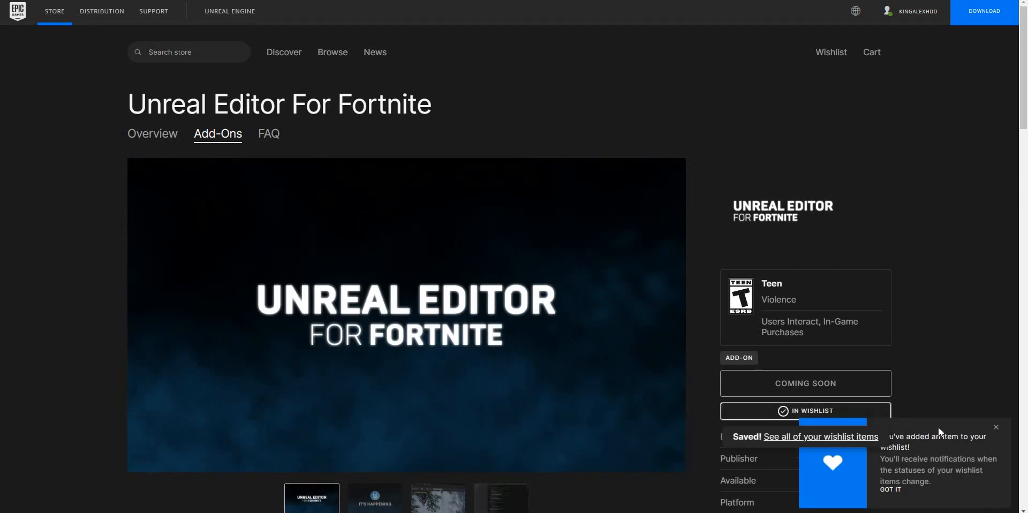
{"action": "left_click", "coordinate": [996, 428]}
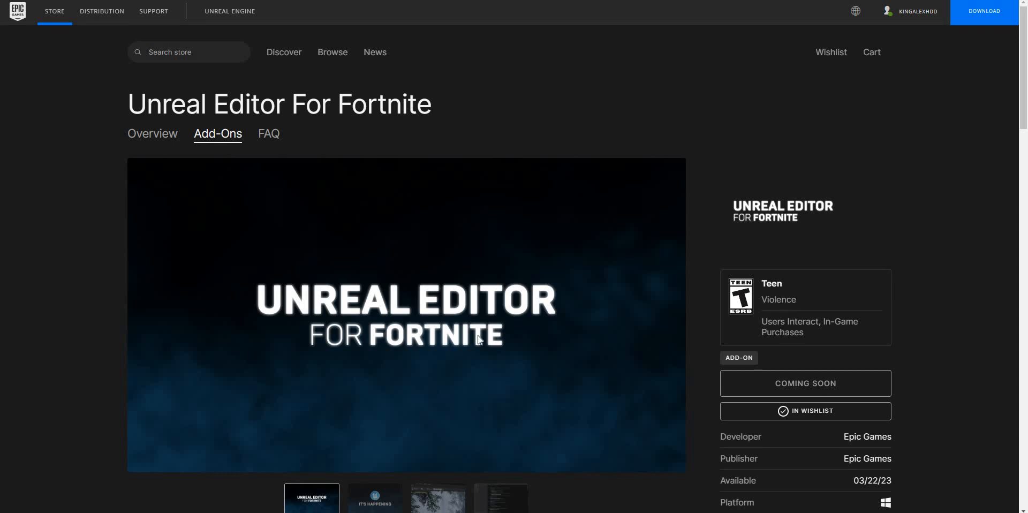
Go to the Fortnite game's Overview page listing its Add-Ons
{"action": "left_click", "coordinate": [150, 134]}
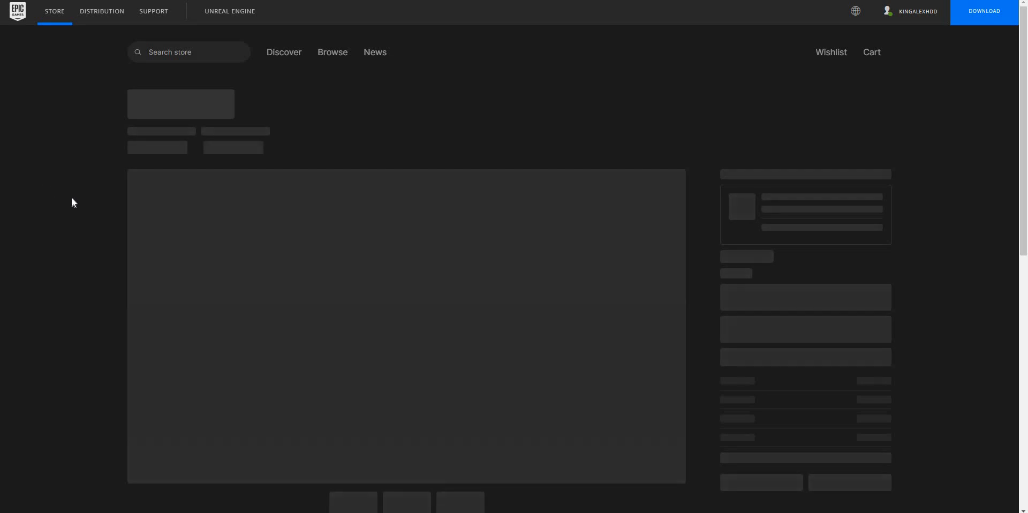
{"action": "scroll", "coordinate": [95, 205], "scroll_direction": "down", "scroll_amount": 1}
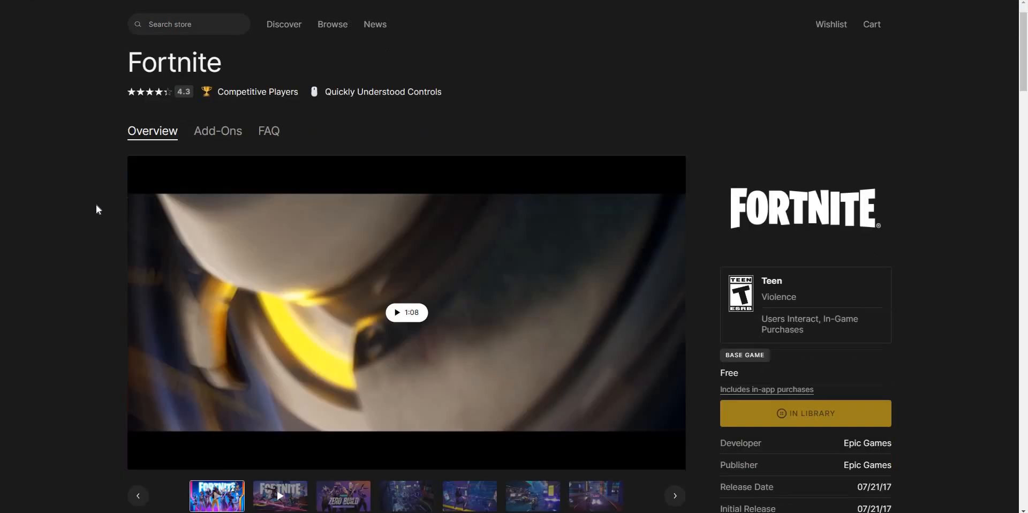
{"action": "scroll", "coordinate": [95, 205], "scroll_direction": "down", "scroll_amount": 5}
{"action": "scroll", "coordinate": [95, 206], "scroll_direction": "down", "scroll_amount": 5}
{"action": "scroll", "coordinate": [95, 205], "scroll_direction": "down", "scroll_amount": 5}
{"action": "scroll", "coordinate": [96, 205], "scroll_direction": "down", "scroll_amount": 3}
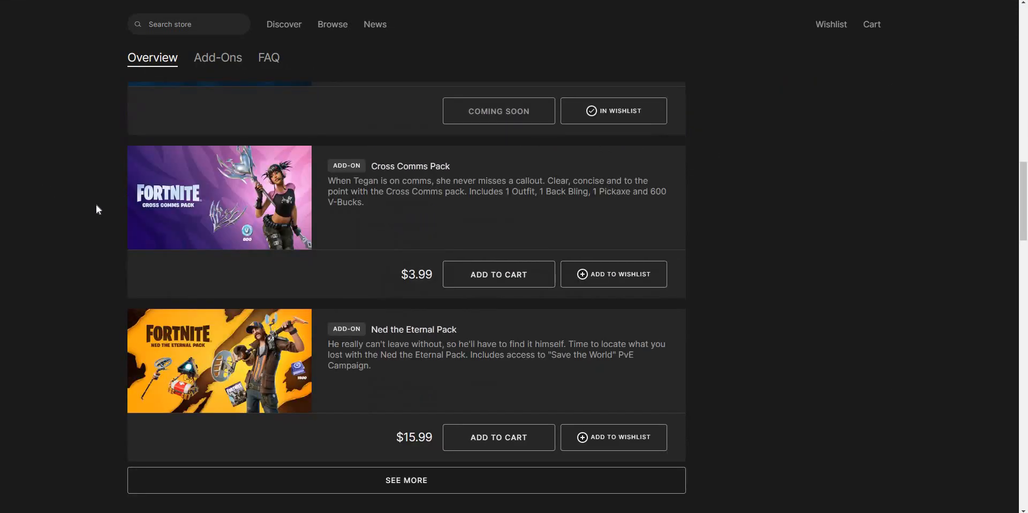
{"action": "scroll", "coordinate": [95, 206], "scroll_direction": "up", "scroll_amount": 3}
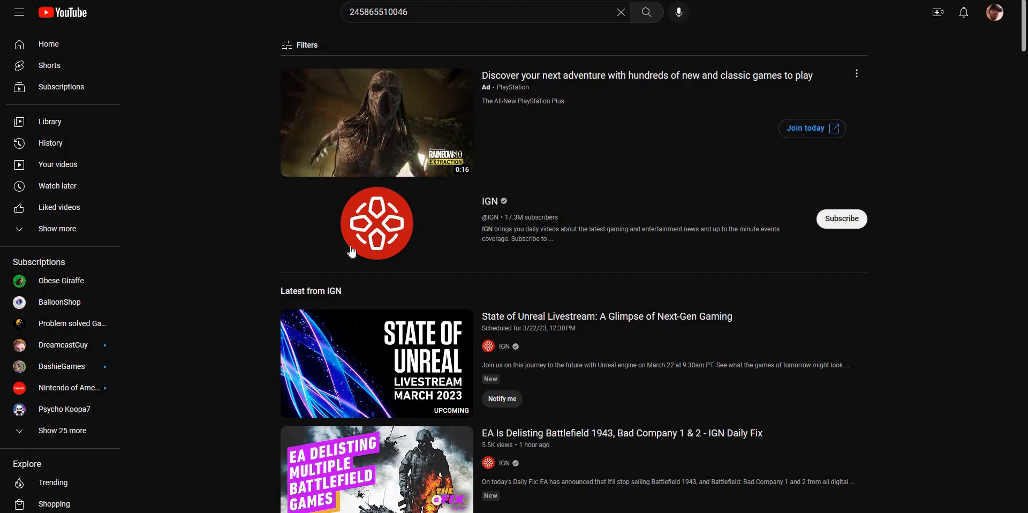
{"action": "scroll", "coordinate": [352, 251], "scroll_direction": "down", "scroll_amount": 1}
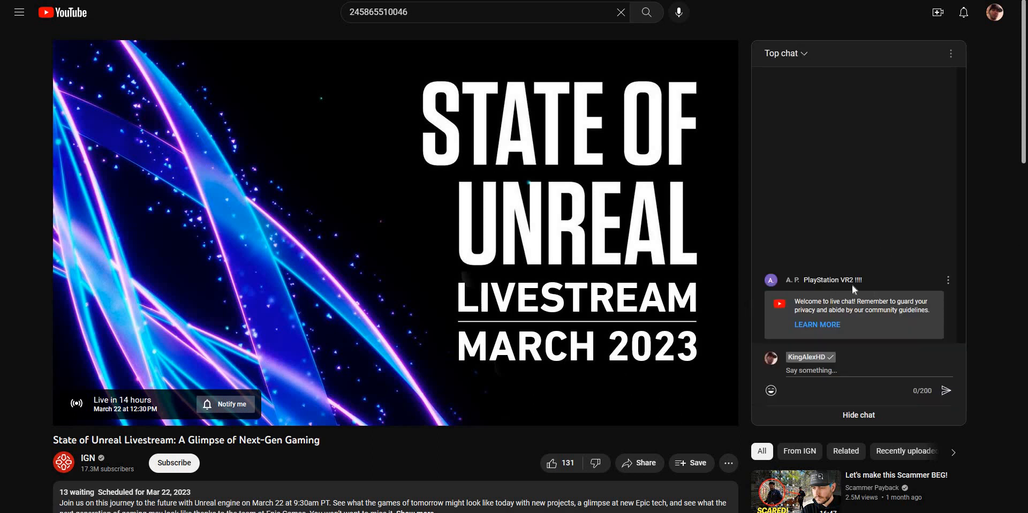
{"action": "scroll", "coordinate": [32, 334], "scroll_direction": "down", "scroll_amount": 3}
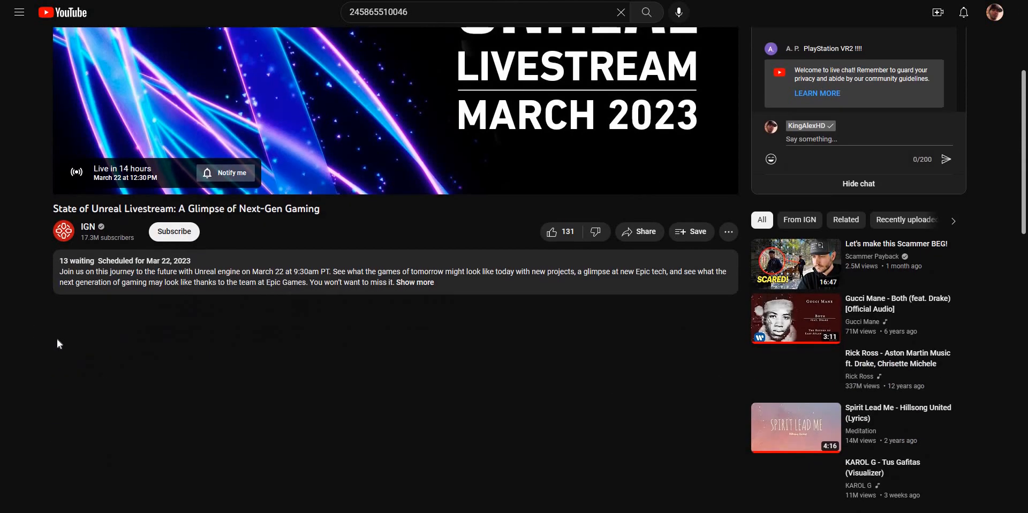
{"action": "scroll", "coordinate": [81, 362], "scroll_direction": "up", "scroll_amount": 2}
{"action": "scroll", "coordinate": [160, 402], "scroll_direction": "up", "scroll_amount": 2}
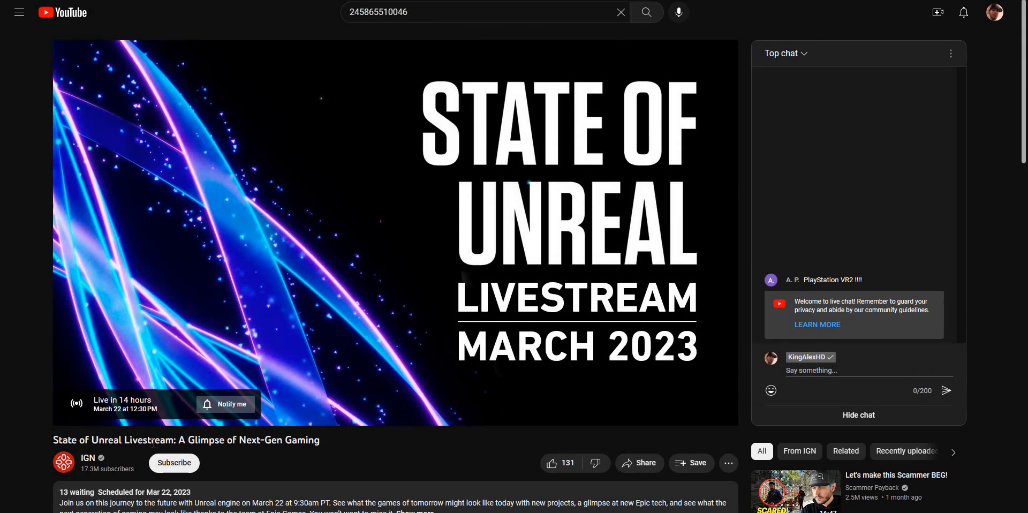
{"action": "scroll", "coordinate": [125, 434], "scroll_direction": "down", "scroll_amount": 2}
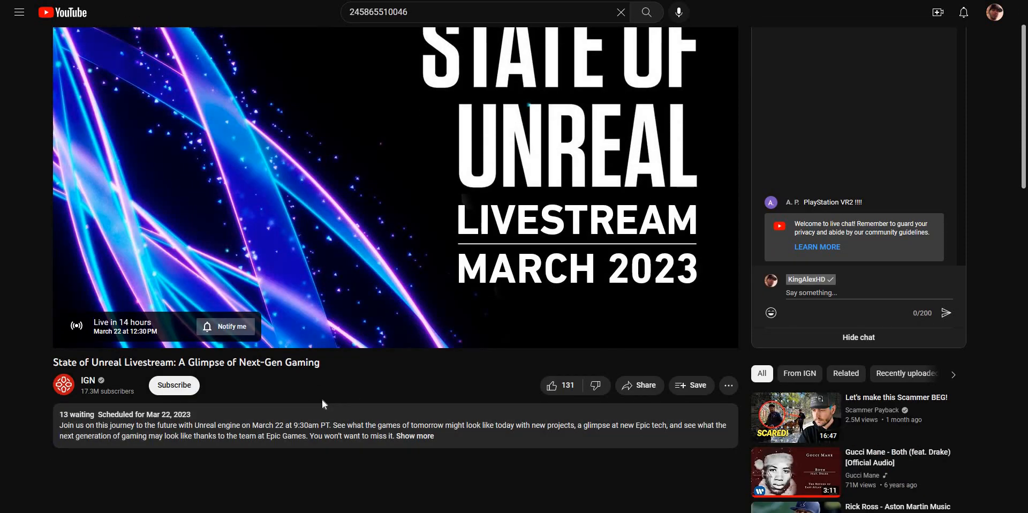
{"action": "scroll", "coordinate": [209, 385], "scroll_direction": "down", "scroll_amount": 2}
{"action": "scroll", "coordinate": [172, 380], "scroll_direction": "up", "scroll_amount": 2}
{"action": "scroll", "coordinate": [159, 398], "scroll_direction": "up", "scroll_amount": 2}
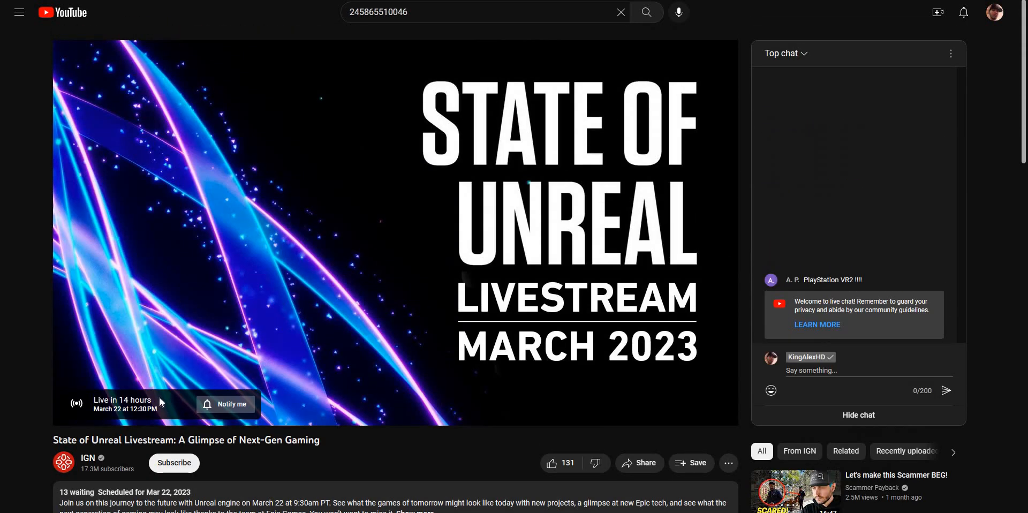
{"action": "scroll", "coordinate": [159, 398], "scroll_direction": "down", "scroll_amount": 2}
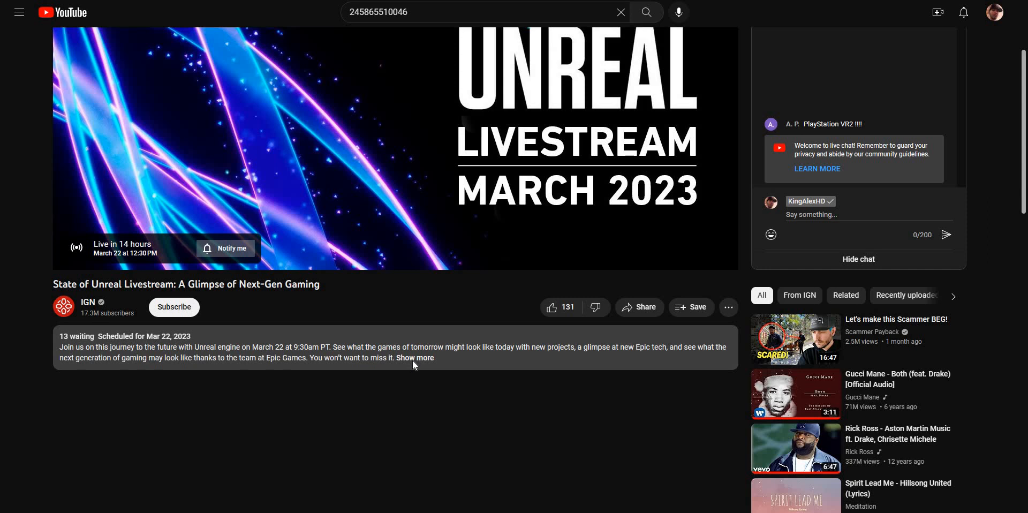
Expand the full video description and highlight the 9:30am PT start time
{"action": "left_click", "coordinate": [415, 358]}
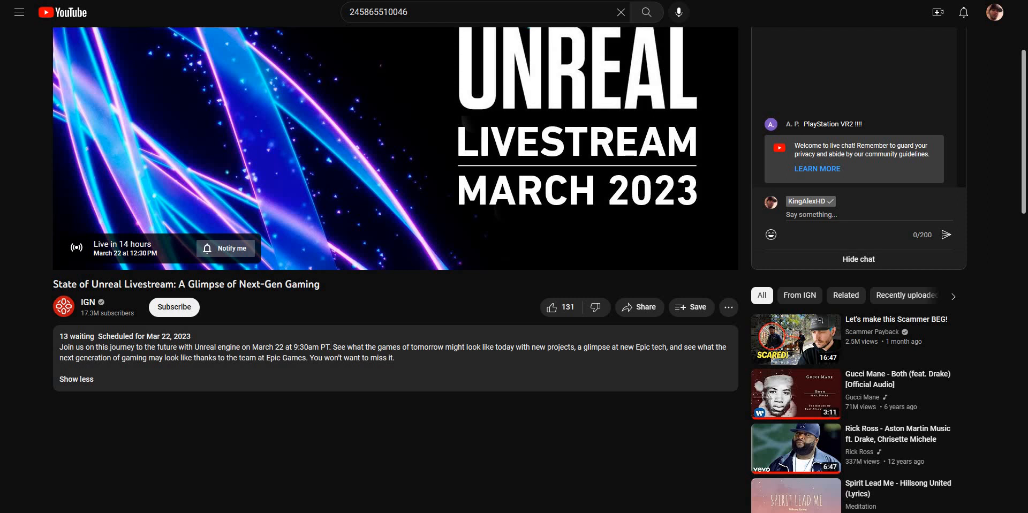
{"action": "mouse_move", "coordinate": [294, 347]}
{"action": "left_mouse_down"}
{"action": "mouse_move", "coordinate": [330, 347]}
{"action": "mouse_move", "coordinate": [60, 346]}
{"action": "left_mouse_up"}
{"action": "left_click", "coordinate": [313, 378]}
{"action": "left_click_drag", "start_coordinate": [289, 346], "coordinate": [327, 346]}
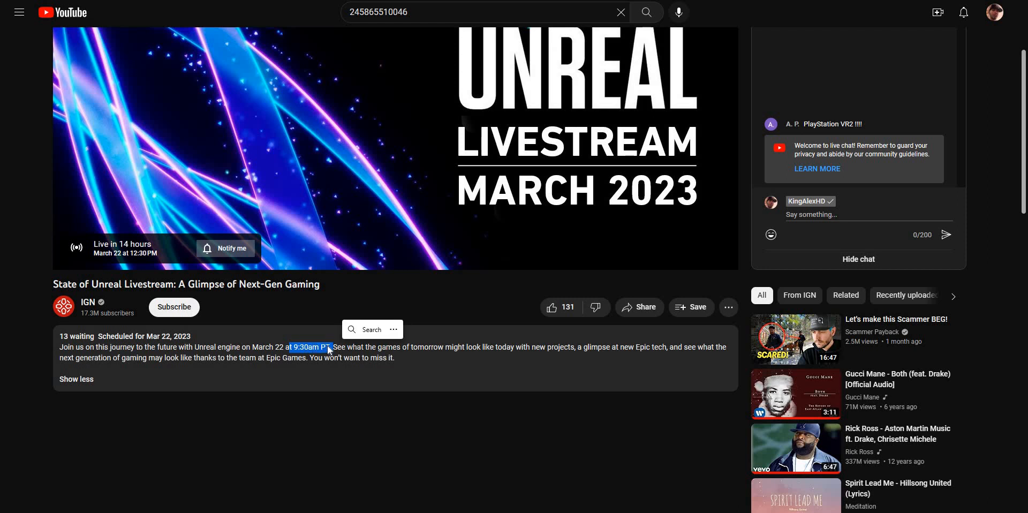
{"action": "left_click", "coordinate": [290, 346]}
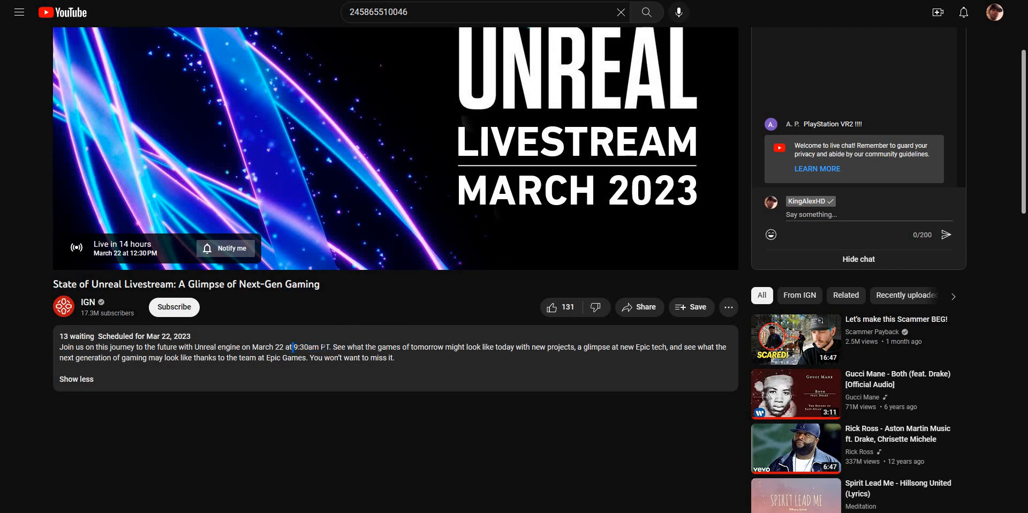
{"action": "left_click_drag", "start_coordinate": [291, 347], "coordinate": [329, 346]}
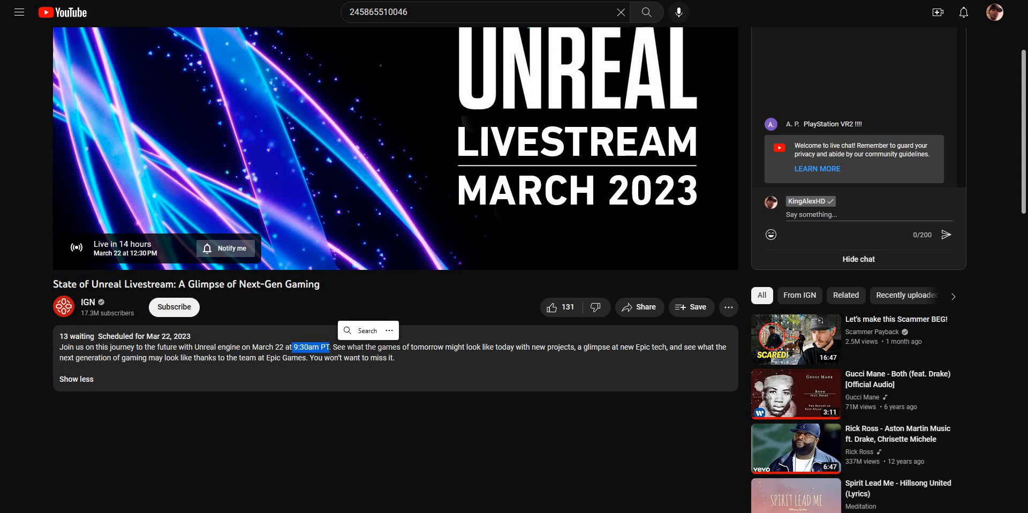
{"action": "left_click", "coordinate": [459, 354]}
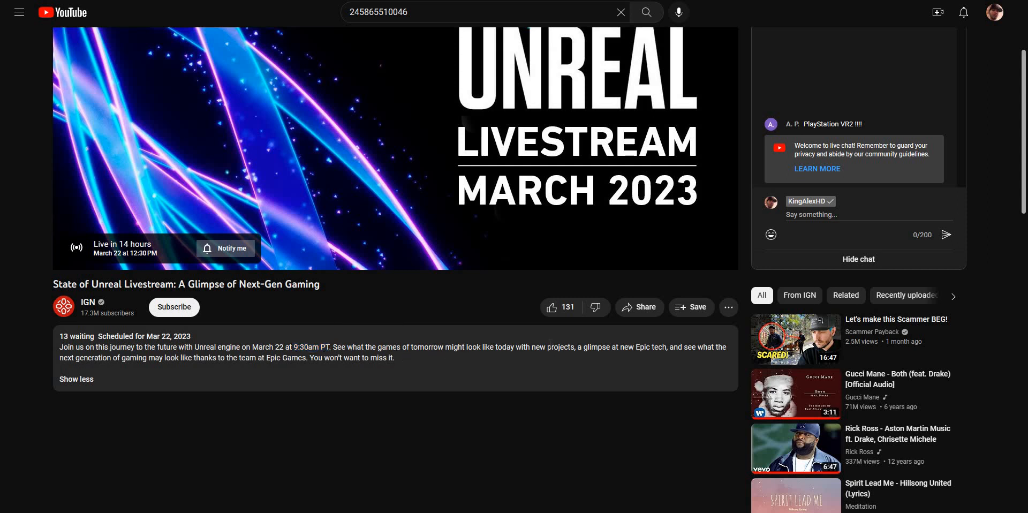
Highlight the start time once more, then most of the description text, and deselect
{"action": "left_click_drag", "start_coordinate": [291, 346], "coordinate": [347, 346]}
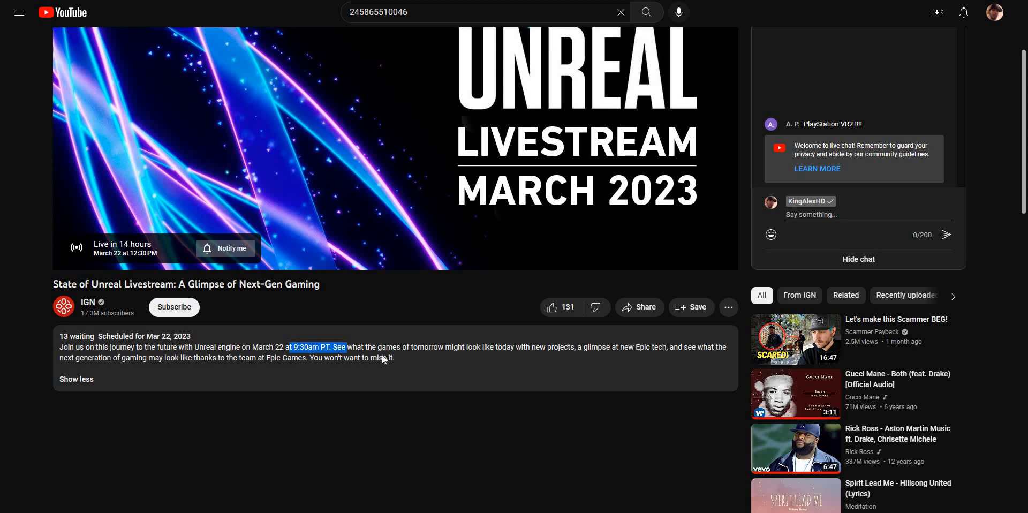
{"action": "left_click", "coordinate": [429, 355]}
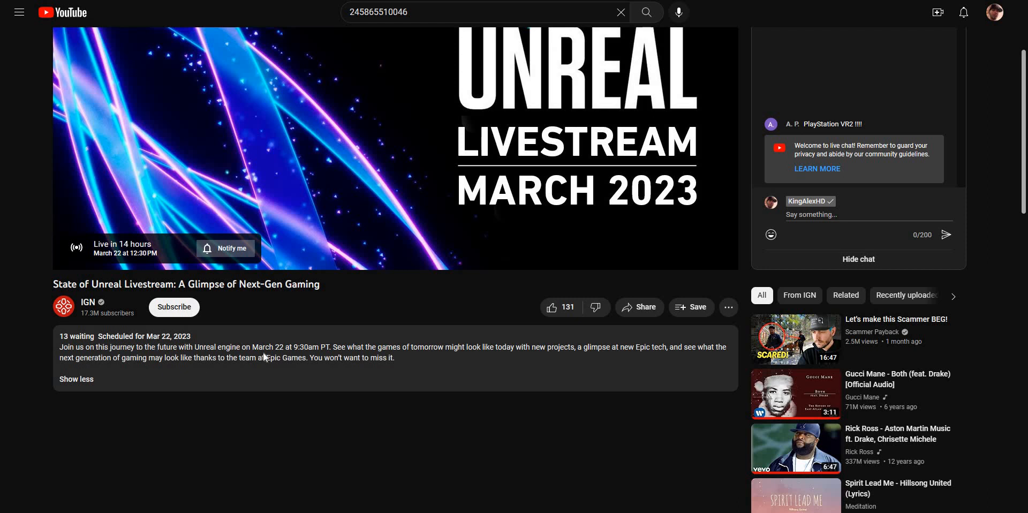
{"action": "left_click_drag", "start_coordinate": [156, 346], "coordinate": [306, 358]}
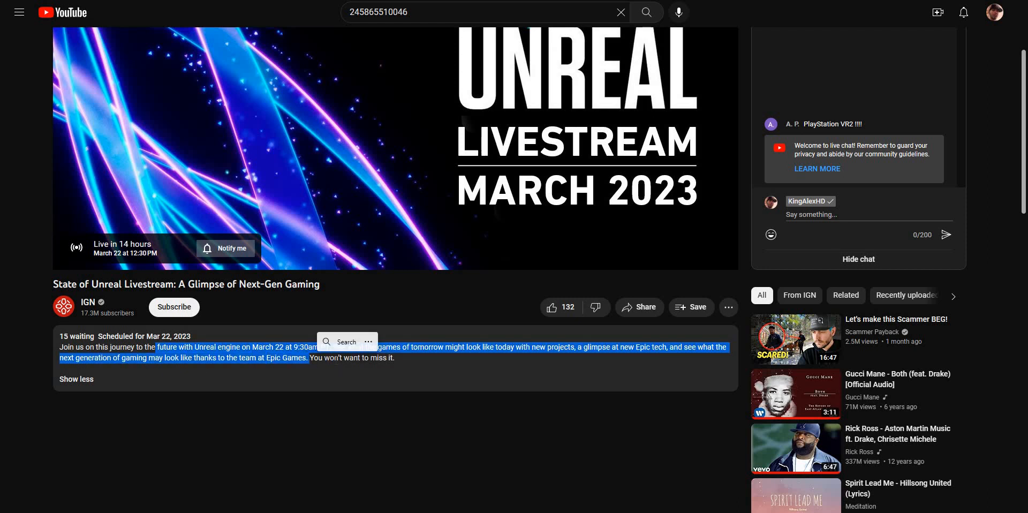
{"action": "left_click", "coordinate": [331, 363]}
{"action": "scroll", "coordinate": [241, 322], "scroll_direction": "up", "scroll_amount": 5}
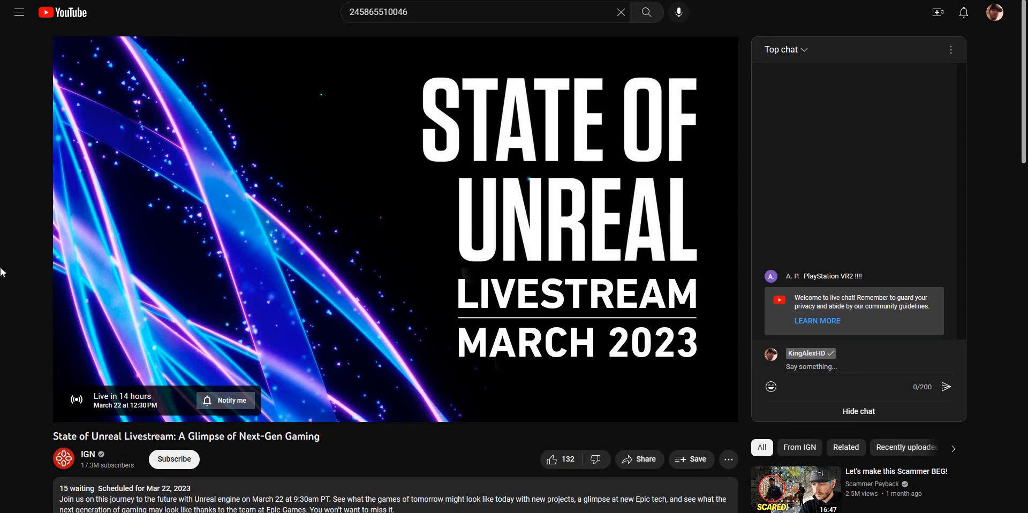
{"action": "scroll", "coordinate": [2, 278], "scroll_direction": "down", "scroll_amount": 5}
{"action": "scroll", "coordinate": [2, 275], "scroll_direction": "up", "scroll_amount": 2}
{"action": "scroll", "coordinate": [1, 276], "scroll_direction": "up", "scroll_amount": 3}
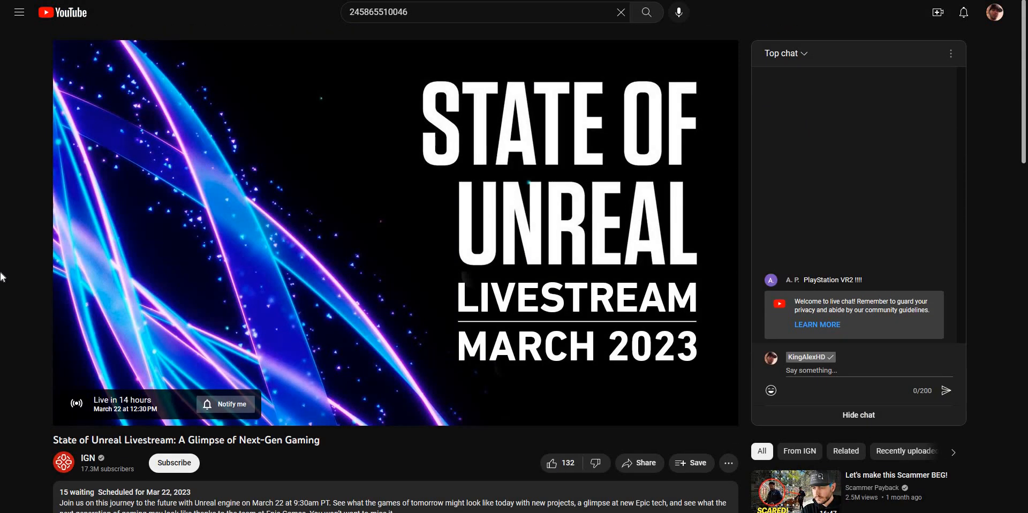
{"action": "scroll", "coordinate": [2, 275], "scroll_direction": "down", "scroll_amount": 3}
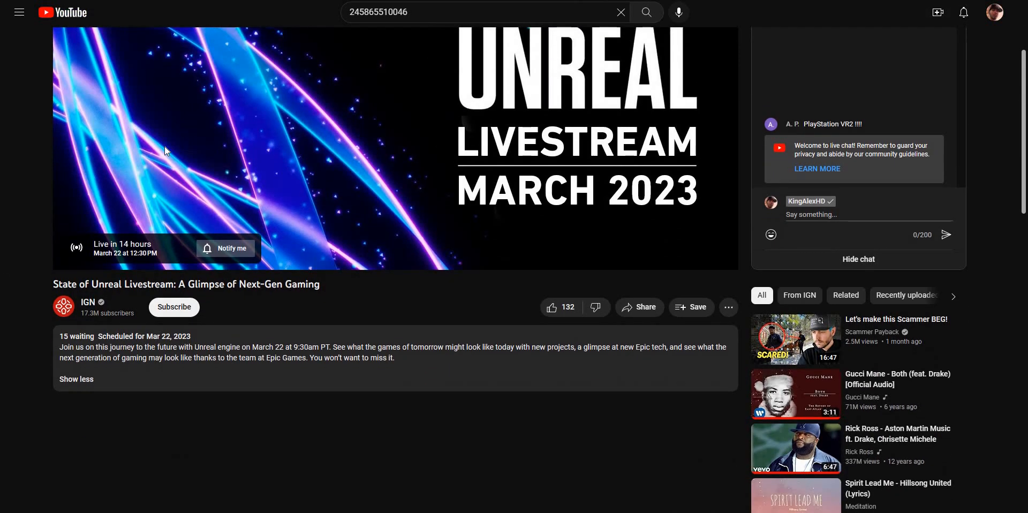
{"action": "scroll", "coordinate": [310, 287], "scroll_direction": "up", "scroll_amount": 3}
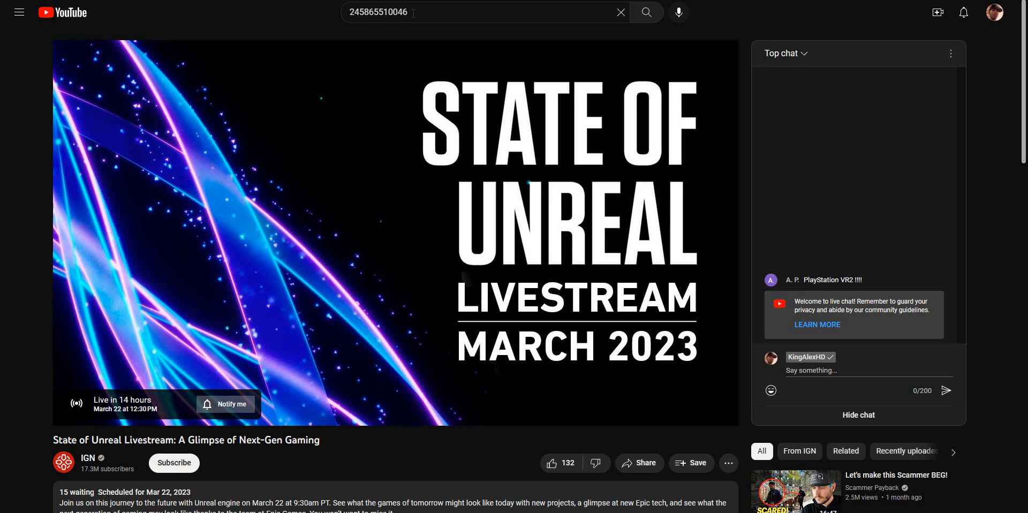
Delete the old number from the YouTube search box and dismiss the history suggestions
{"action": "triple_click", "coordinate": [377, 12]}
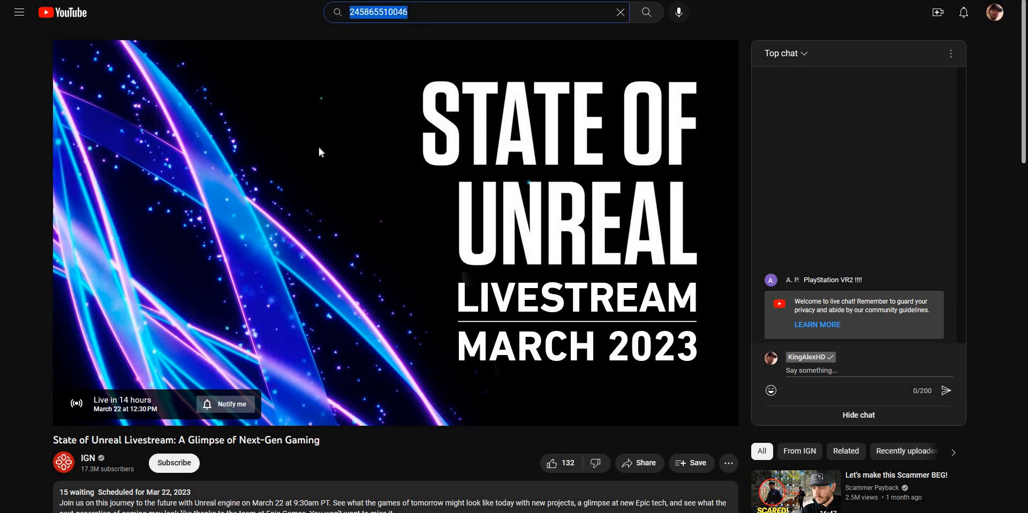
{"action": "key", "text": "BackSpace"}
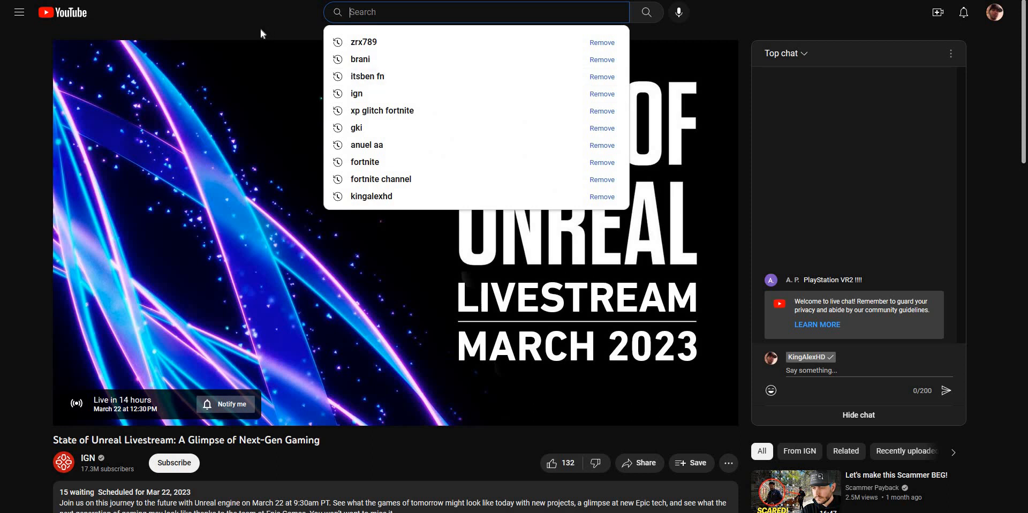
{"action": "left_click", "coordinate": [261, 27]}
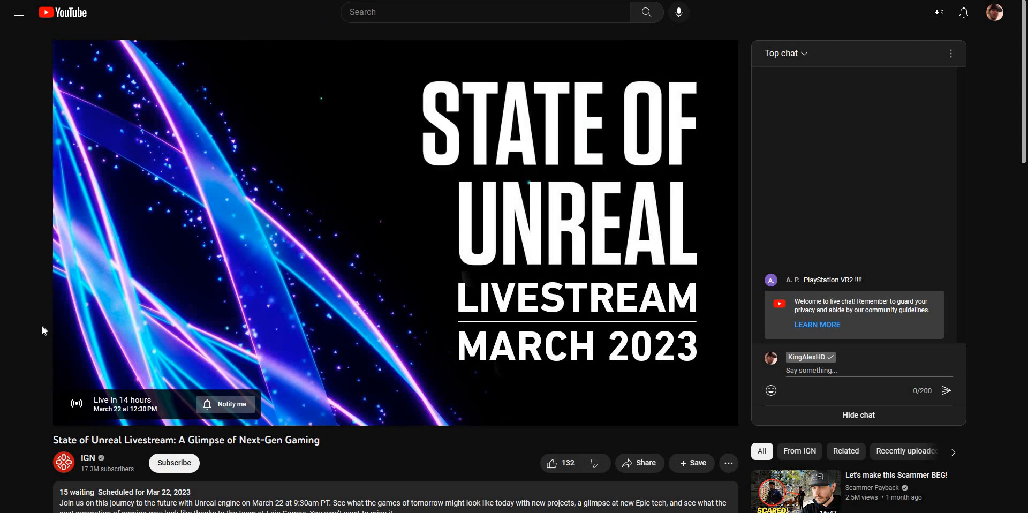